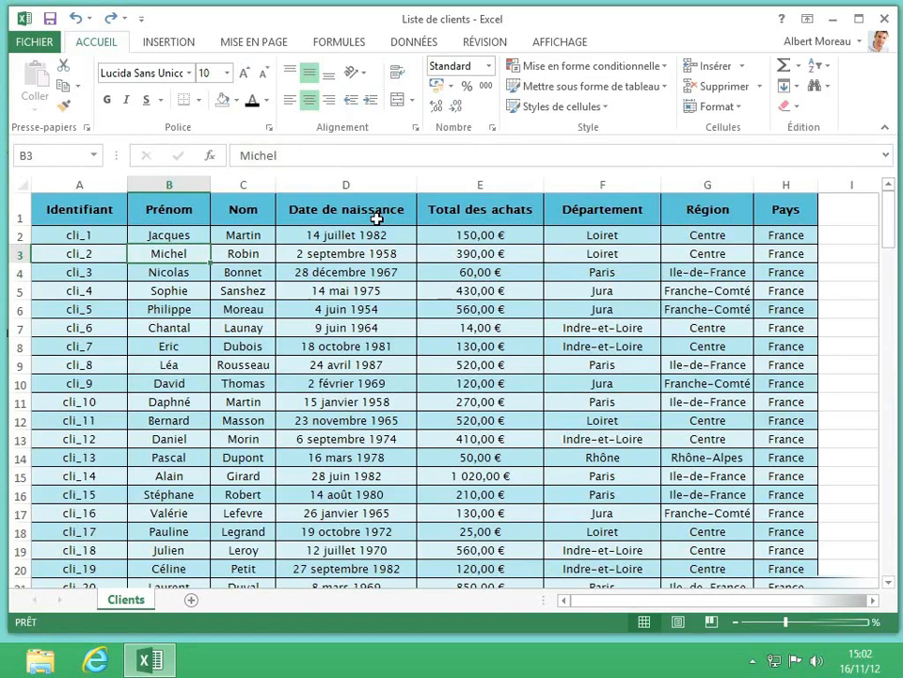
Step: Delete the entire "Date de naissance" column from the client table
{"action": "left_click", "coordinate": [362, 181]}
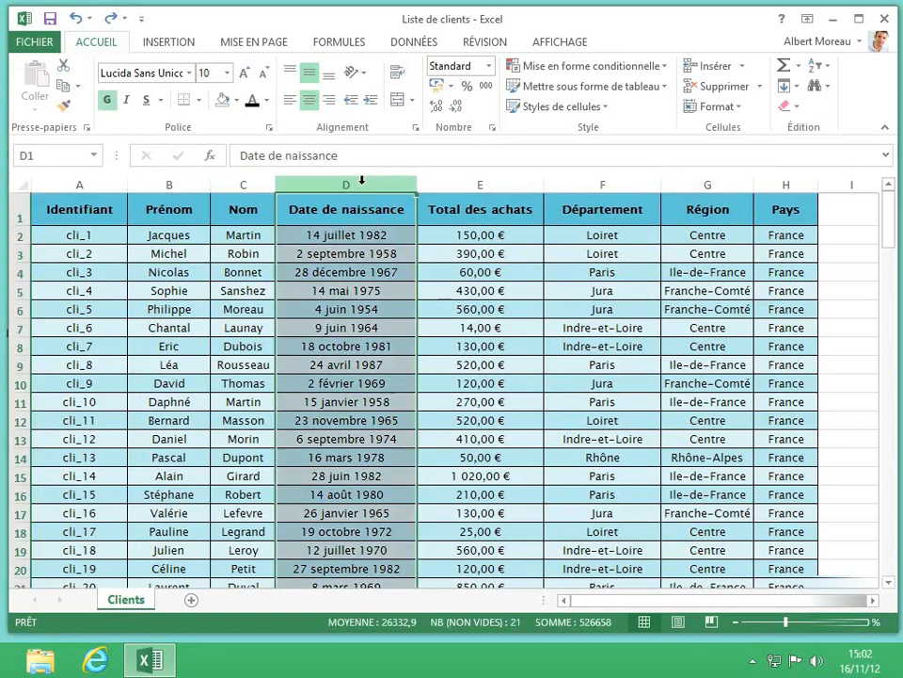
{"action": "right_click", "coordinate": [363, 184]}
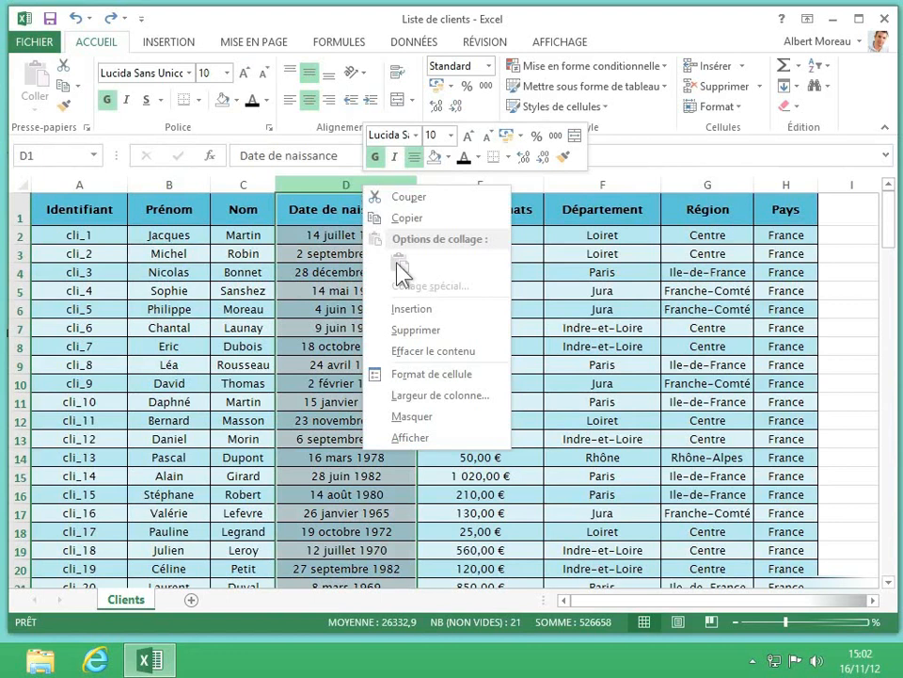
{"action": "left_click", "coordinate": [403, 330]}
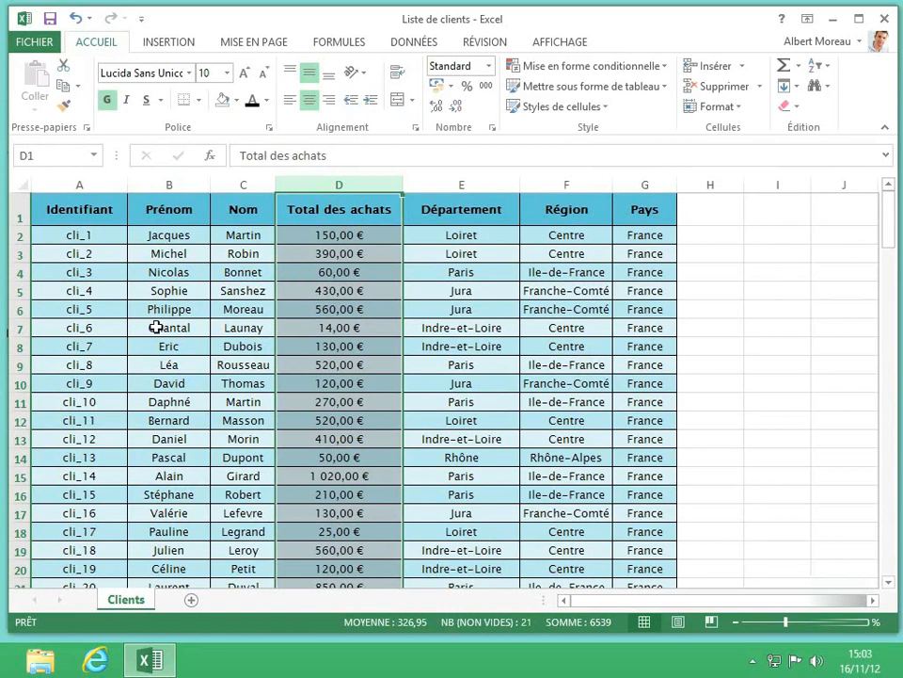
Step: Delete the cells B7:G8 and shift the remaining cells up
{"action": "left_click_drag", "start_coordinate": [156, 326], "coordinate": [636, 349]}
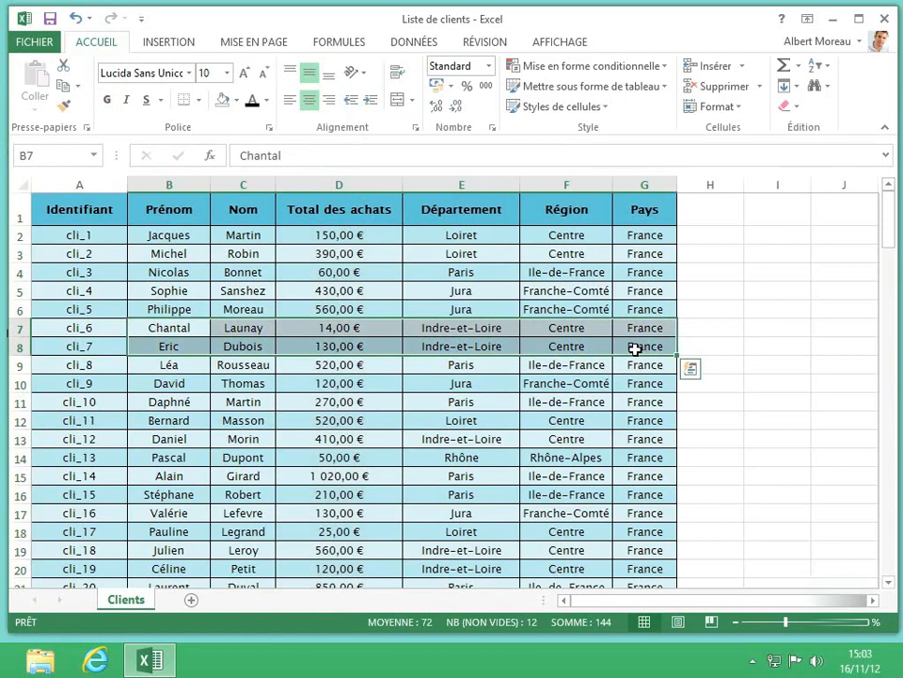
{"action": "right_click", "coordinate": [500, 337]}
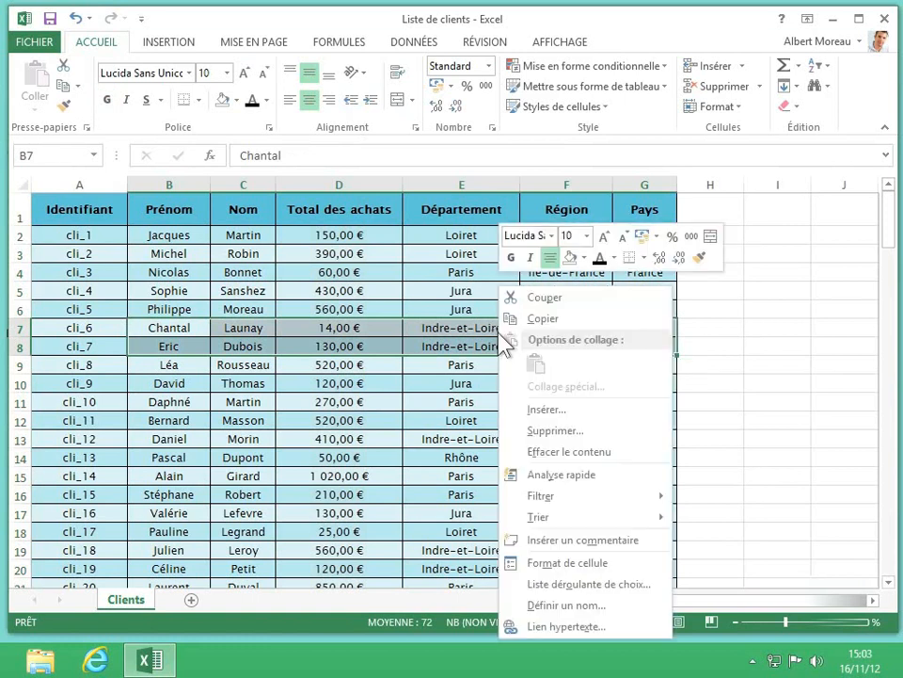
{"action": "left_click", "coordinate": [555, 432]}
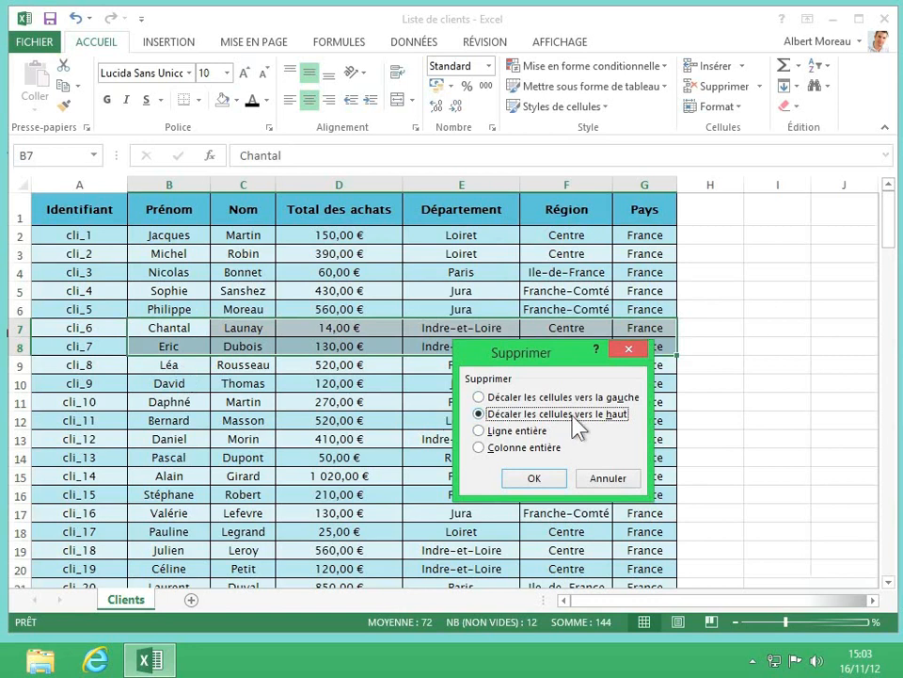
{"action": "left_click", "coordinate": [534, 478]}
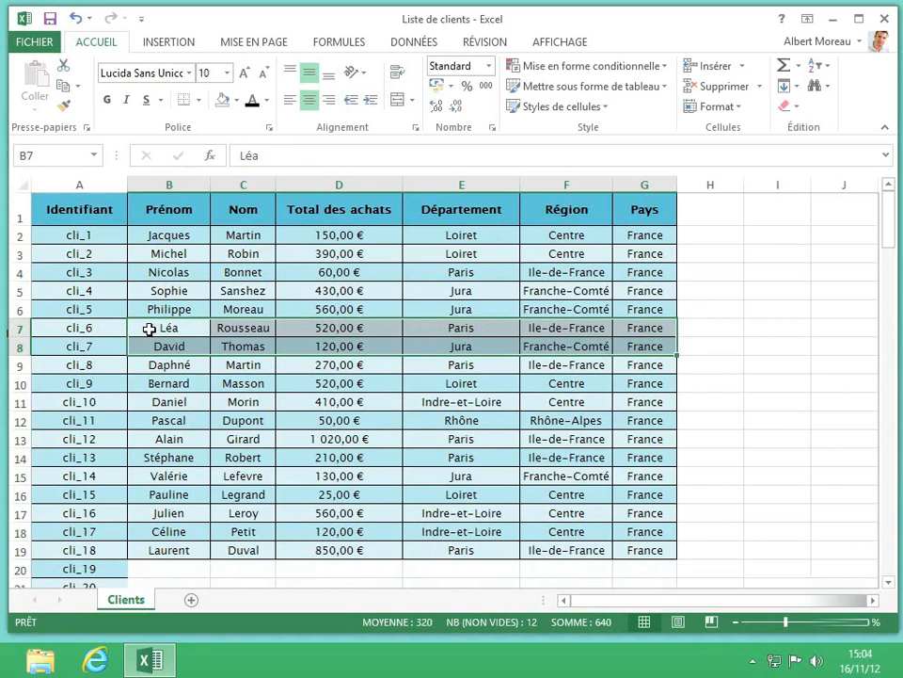
Step: Clear the contents of the Département cells E9:E14 and the Région cells F9:F14
{"action": "left_click_drag", "start_coordinate": [446, 362], "coordinate": [505, 459]}
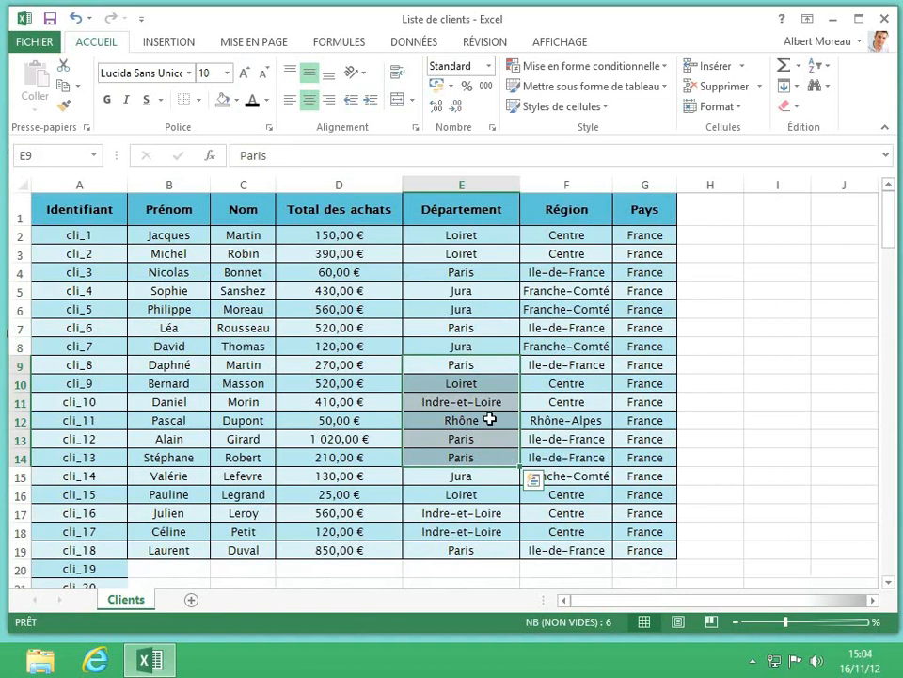
{"action": "right_click", "coordinate": [492, 421]}
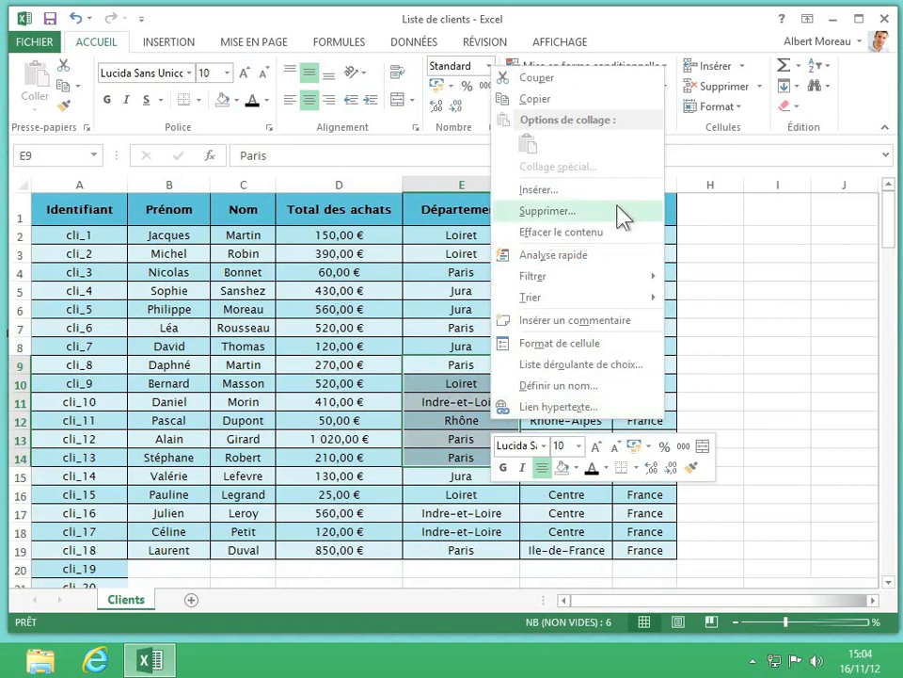
{"action": "left_click", "coordinate": [542, 236]}
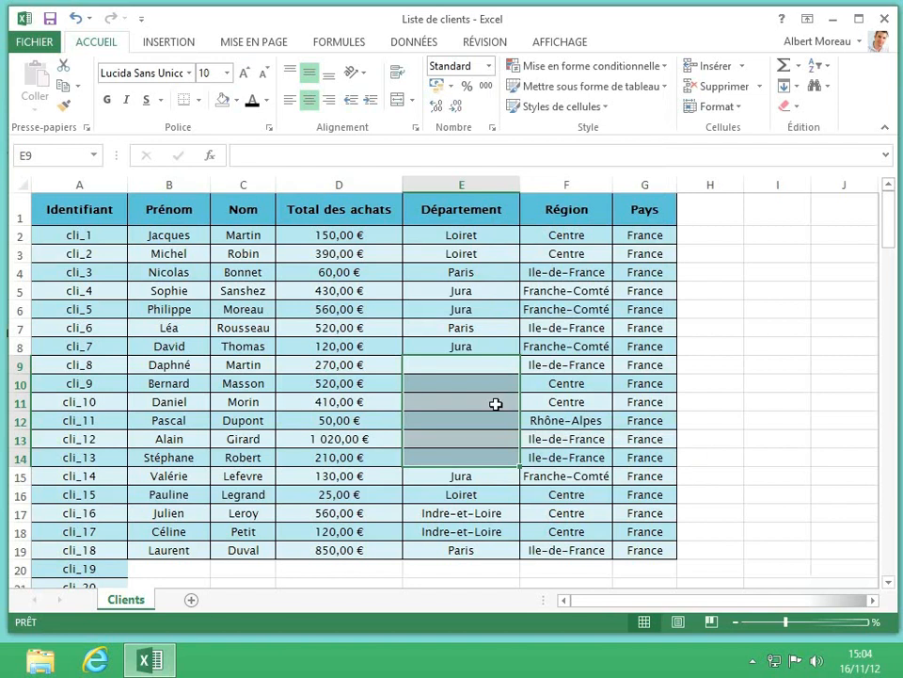
{"action": "left_click_drag", "start_coordinate": [556, 367], "coordinate": [583, 462]}
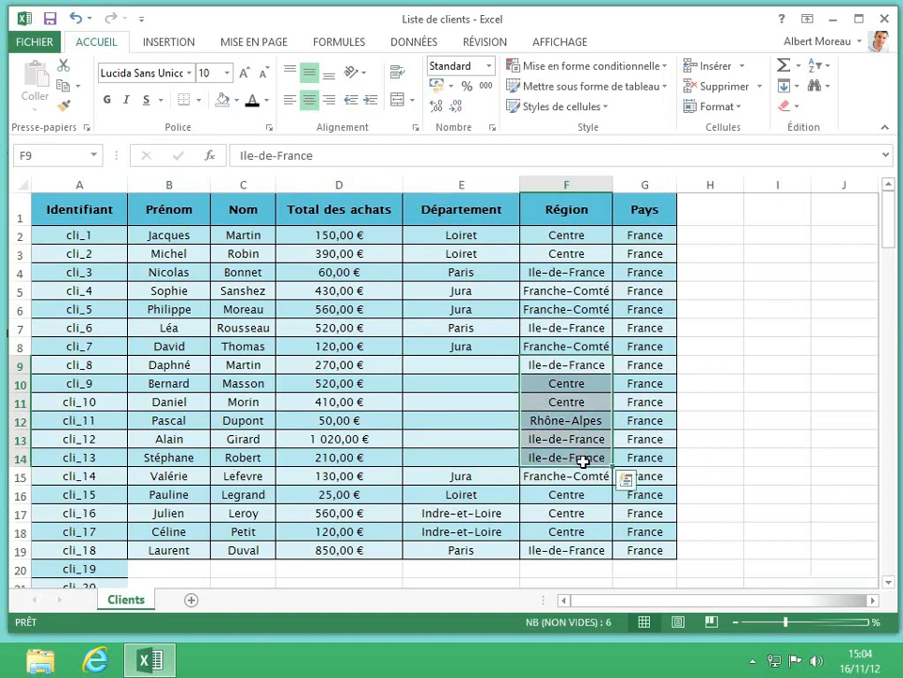
{"action": "key", "text": "Delete"}
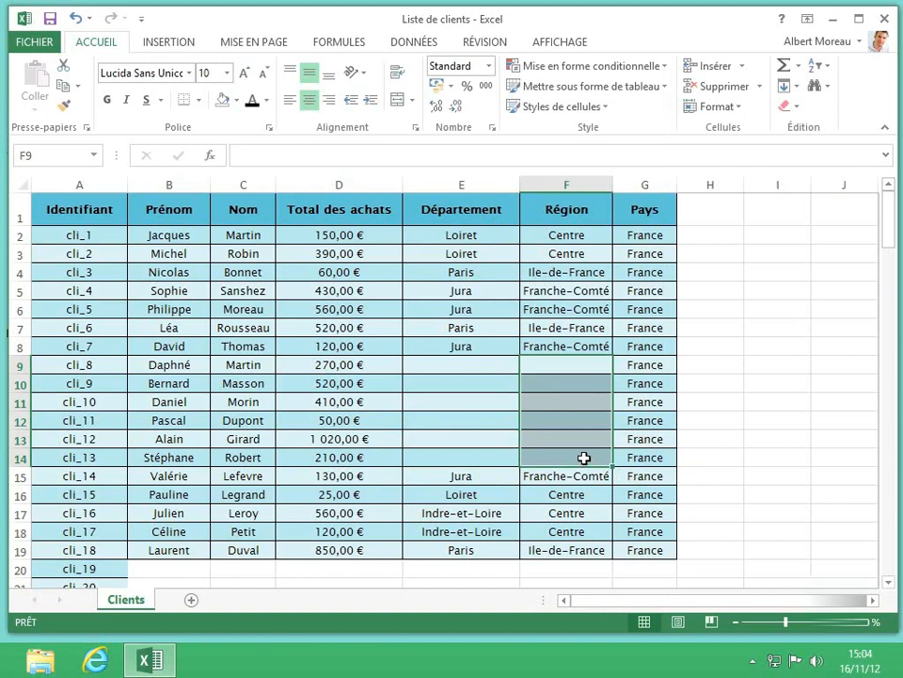
Step: Clear the formatting and the contents of the Pays cells G9:G14
{"action": "left_click_drag", "start_coordinate": [636, 365], "coordinate": [644, 461]}
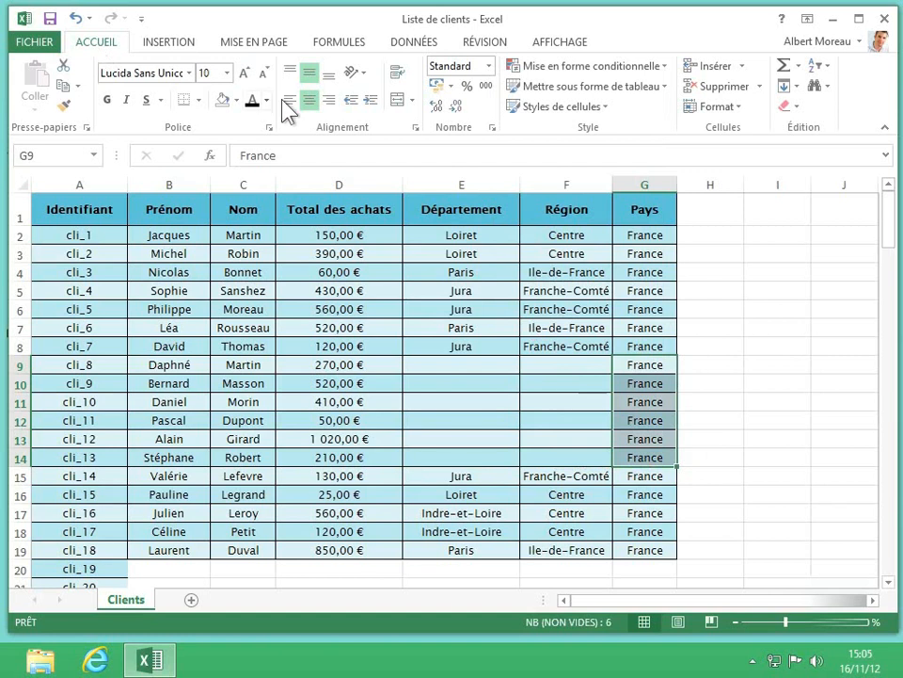
{"action": "left_click", "coordinate": [791, 108]}
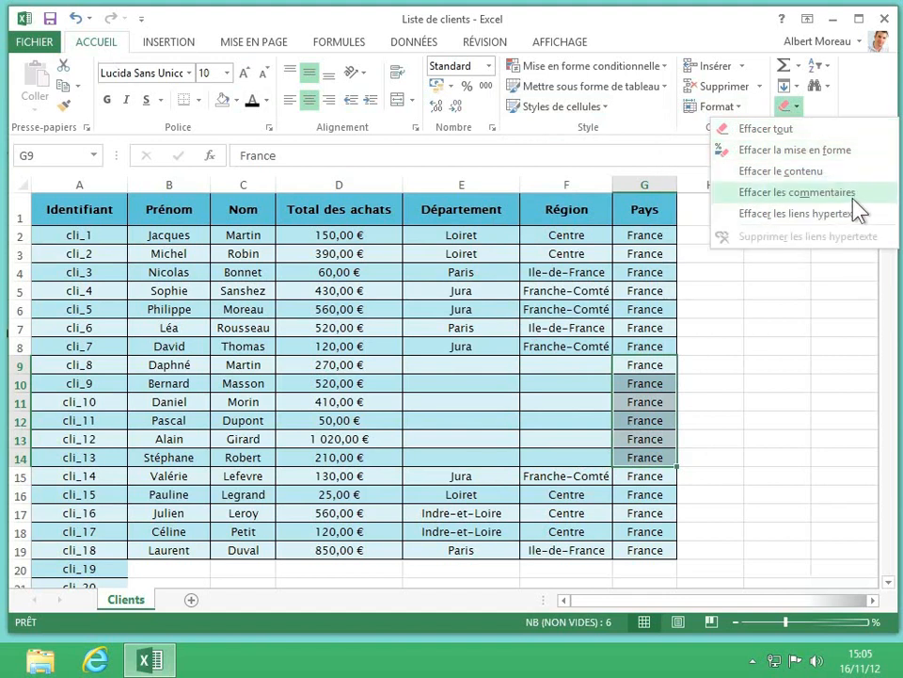
{"action": "left_click", "coordinate": [823, 152]}
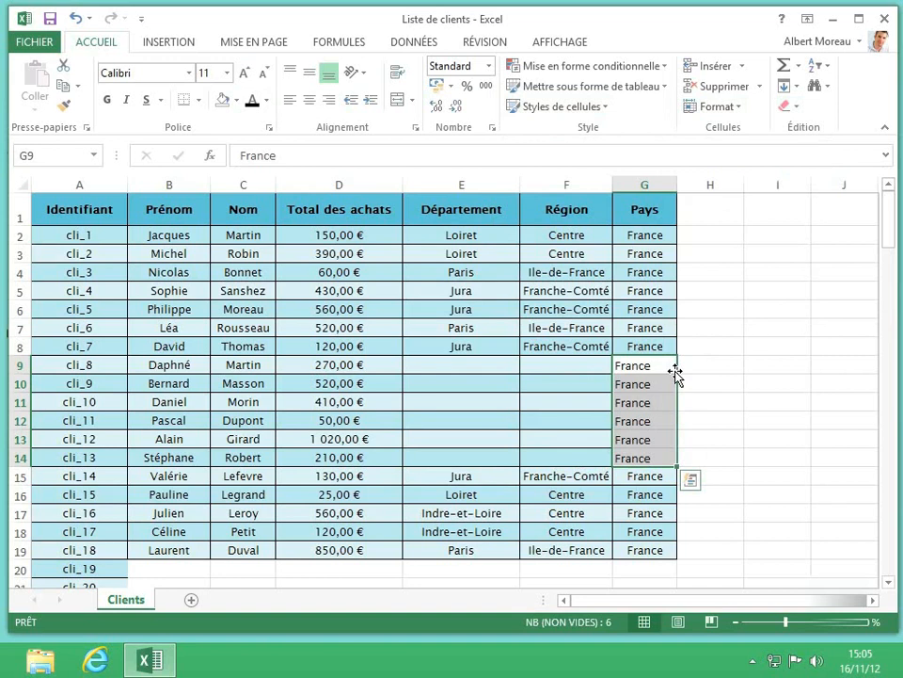
{"action": "left_click", "coordinate": [795, 108]}
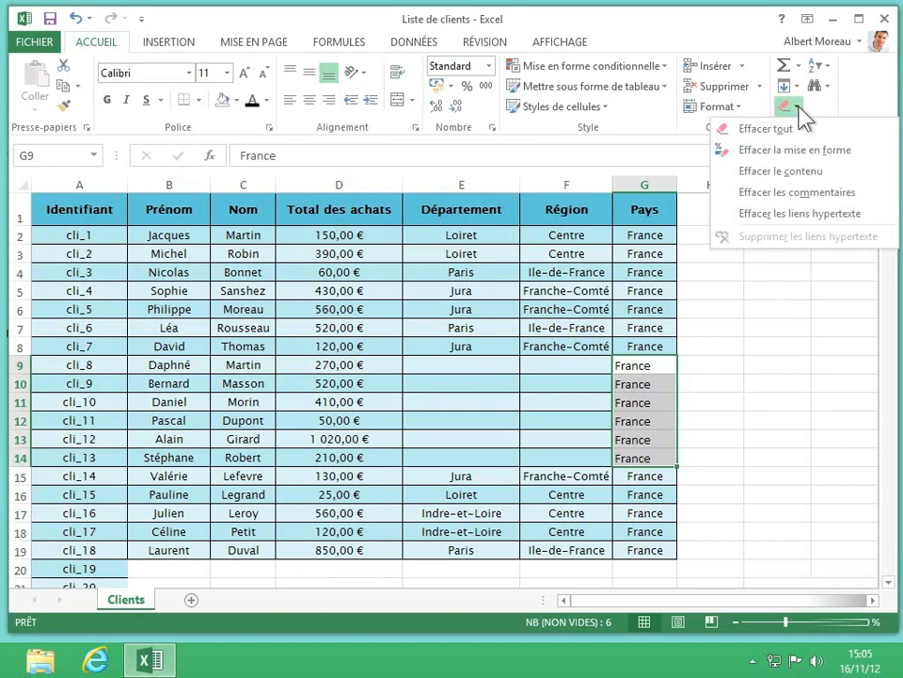
{"action": "left_click", "coordinate": [786, 171]}
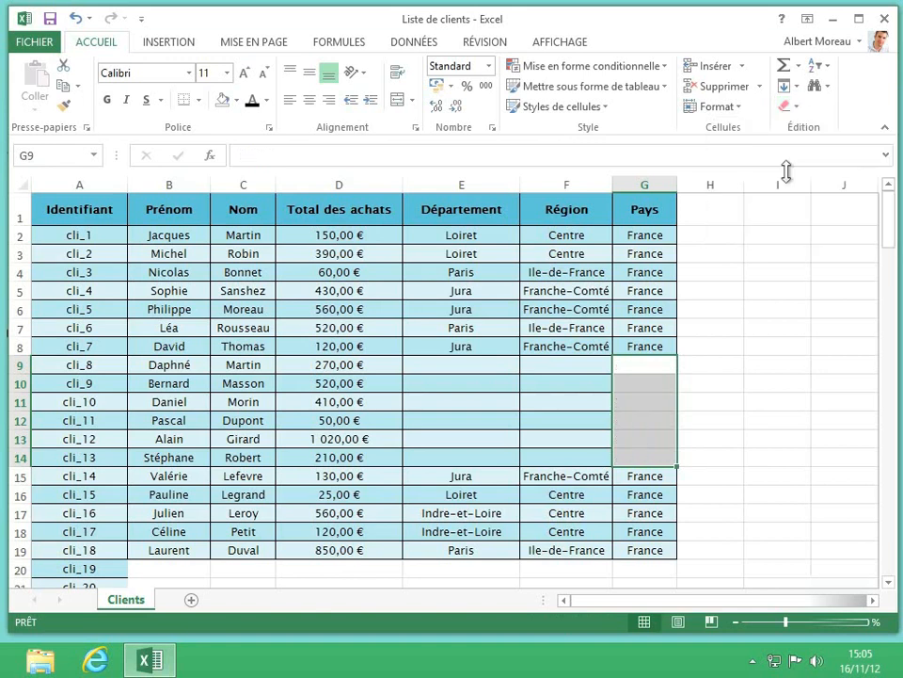
{"action": "left_click", "coordinate": [707, 366]}
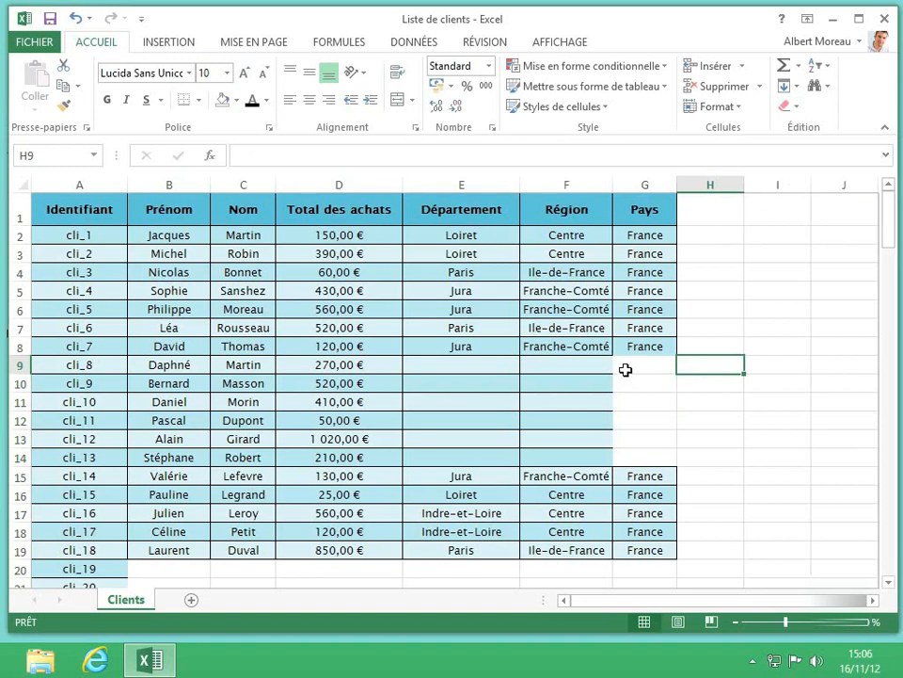
Step: Shorten the identifier in cell A9 to "cli" by removing its underscore and number
{"action": "double_click", "coordinate": [112, 364]}
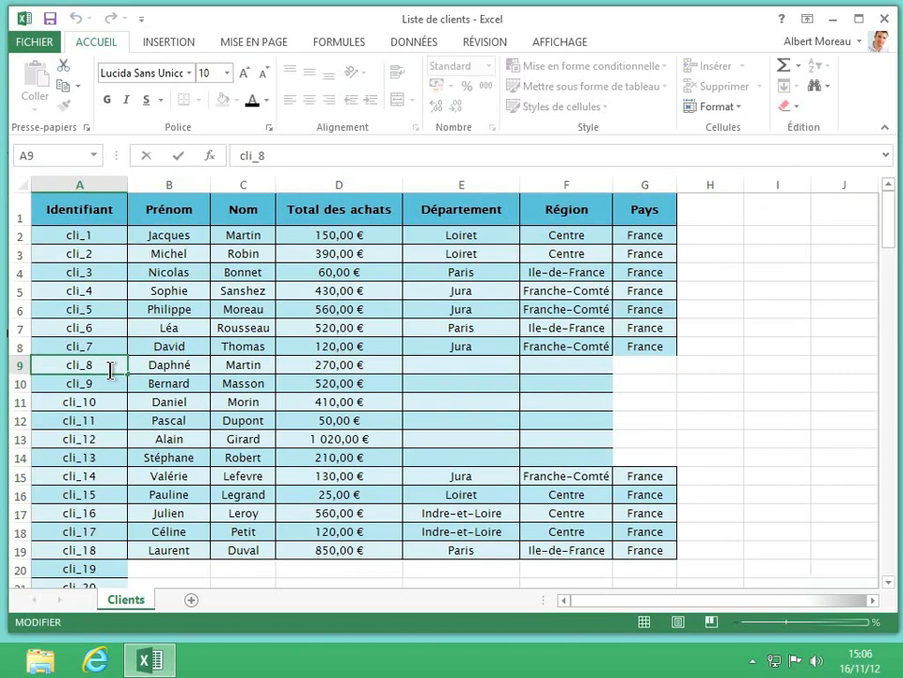
{"action": "key", "text": "BackSpace"}
{"action": "key", "text": "BackSpace"}
{"action": "key", "text": "Return"}
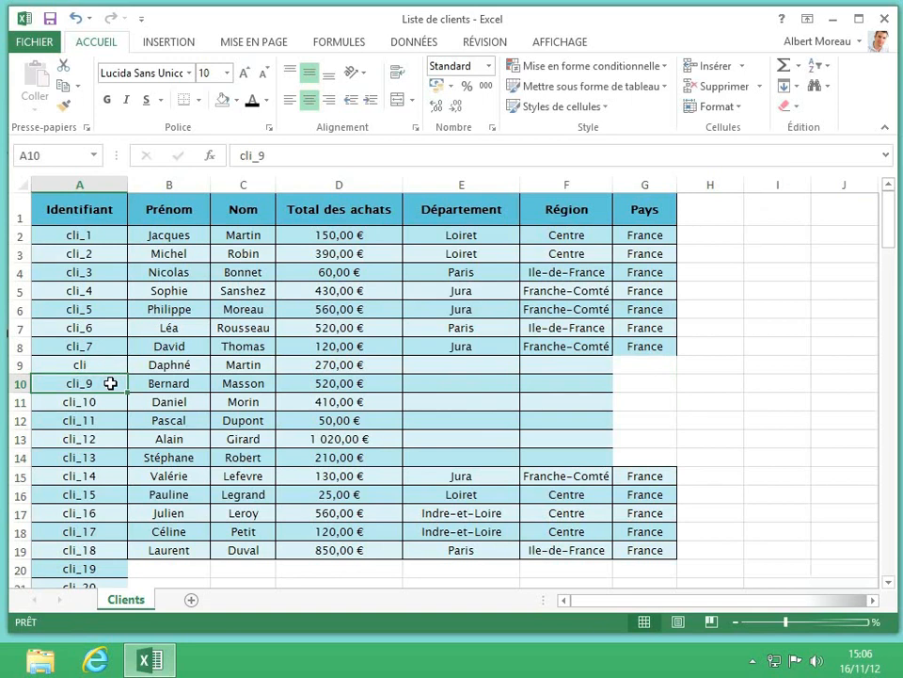
Step: Shorten the identifiers in cells A10 and A11 to "cli", removing the underscore and number from each
{"action": "left_click", "coordinate": [311, 156]}
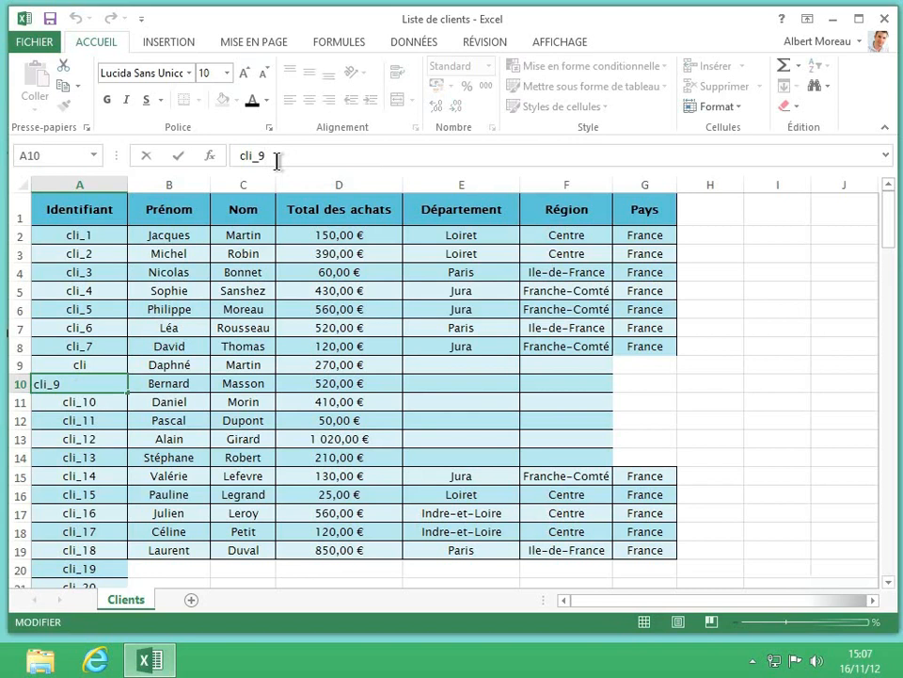
{"action": "key", "text": "BackSpace"}
{"action": "key", "text": "BackSpace"}
{"action": "key", "text": "Return"}
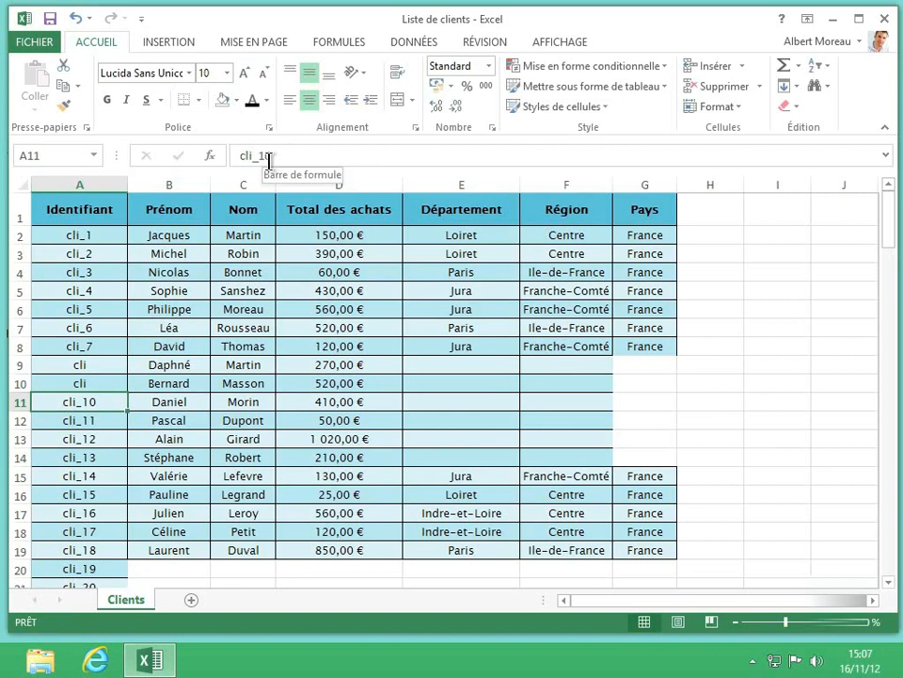
{"action": "left_click", "coordinate": [254, 157]}
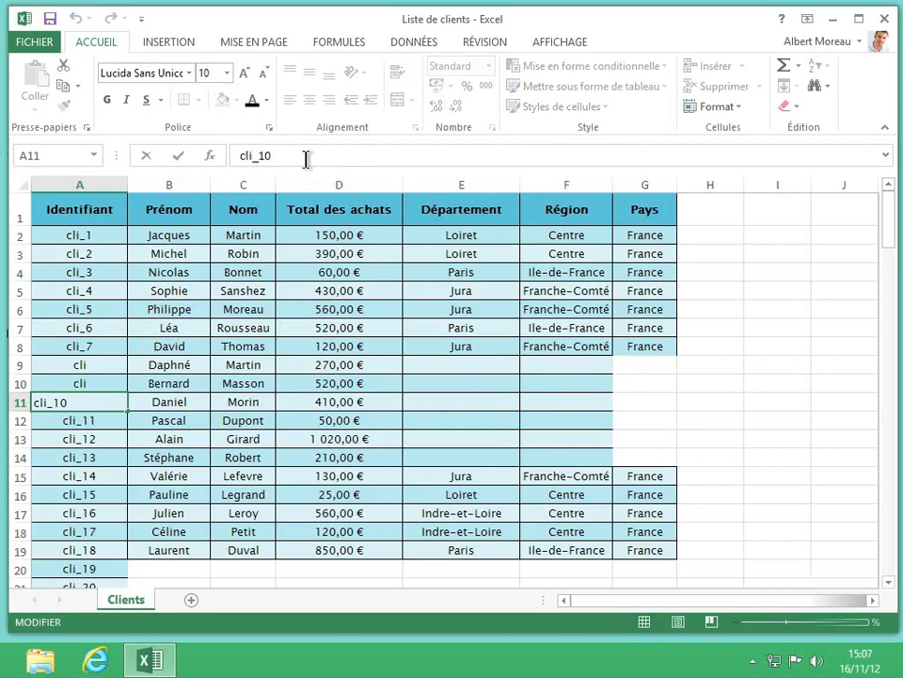
{"action": "key", "text": "BackSpace"}
{"action": "key", "text": "BackSpace"}
{"action": "key", "text": "Delete"}
{"action": "key", "text": "Return"}
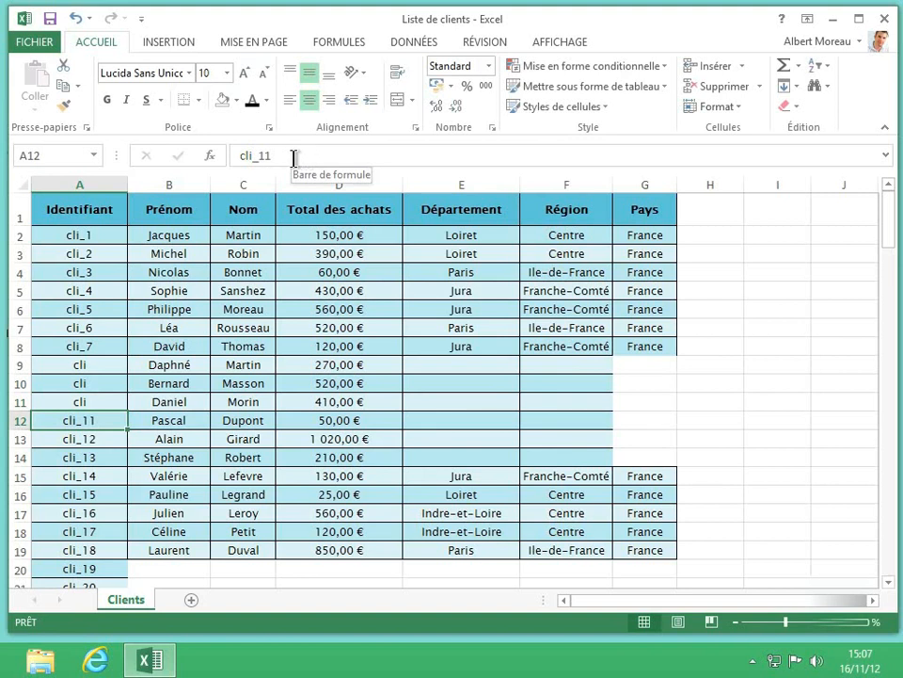
{"action": "left_click", "coordinate": [294, 159]}
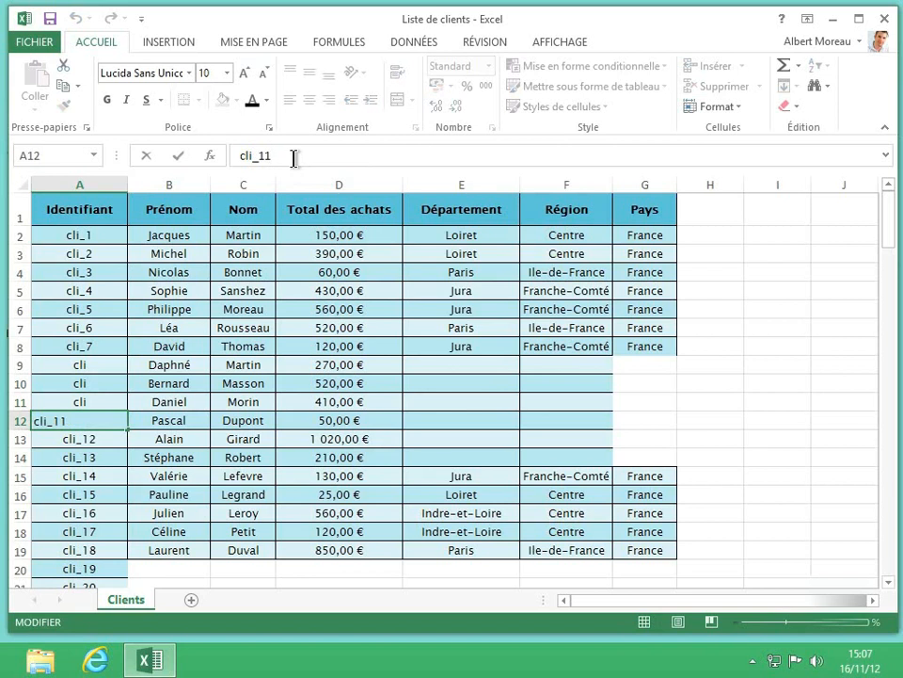
{"action": "key", "text": "BackSpace"}
{"action": "key", "text": "BackSpace"}
{"action": "key", "text": "BackSpace"}
{"action": "key", "text": "Escape"}
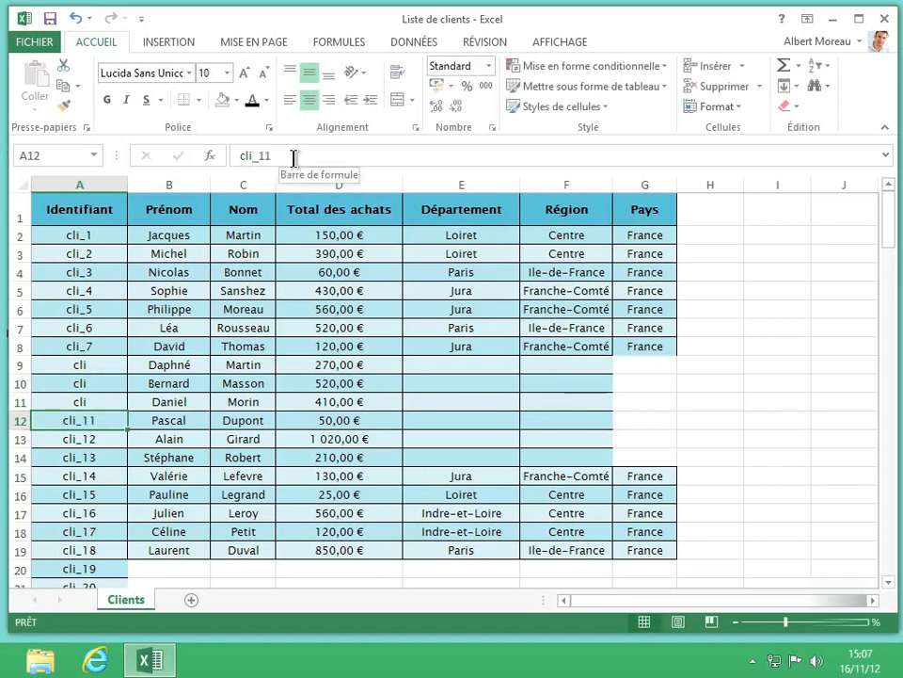